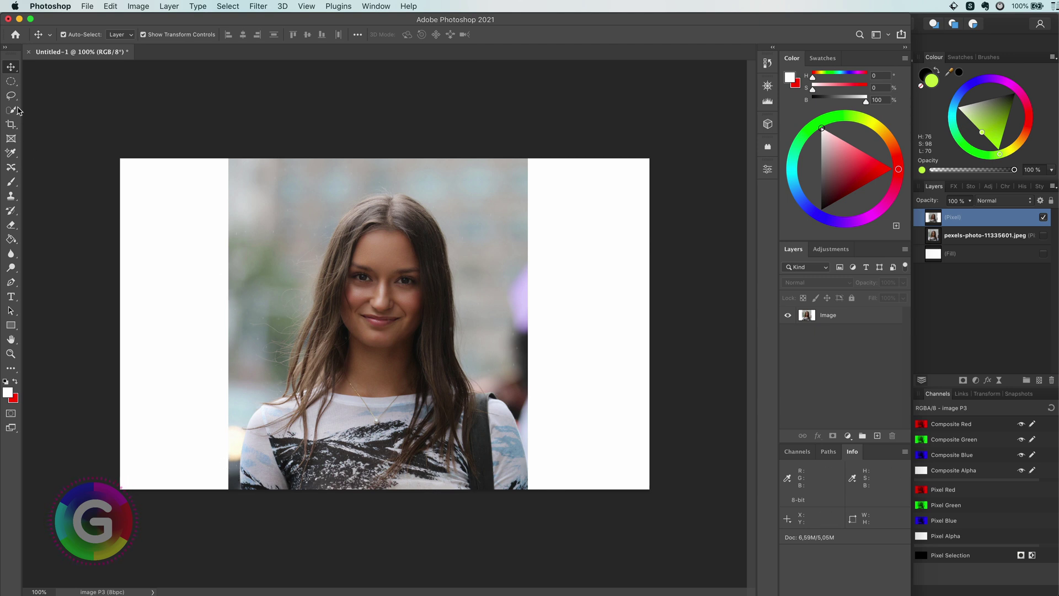
# Try a crop from a rectangular selection of the photo, then cancel it and deselect
pyautogui.click(11, 80)
pyautogui.moveTo(229, 160)
pyautogui.mouseDown()
pyautogui.moveTo(536, 503)
pyautogui.moveTo(525, 502)
pyautogui.mouseUp()
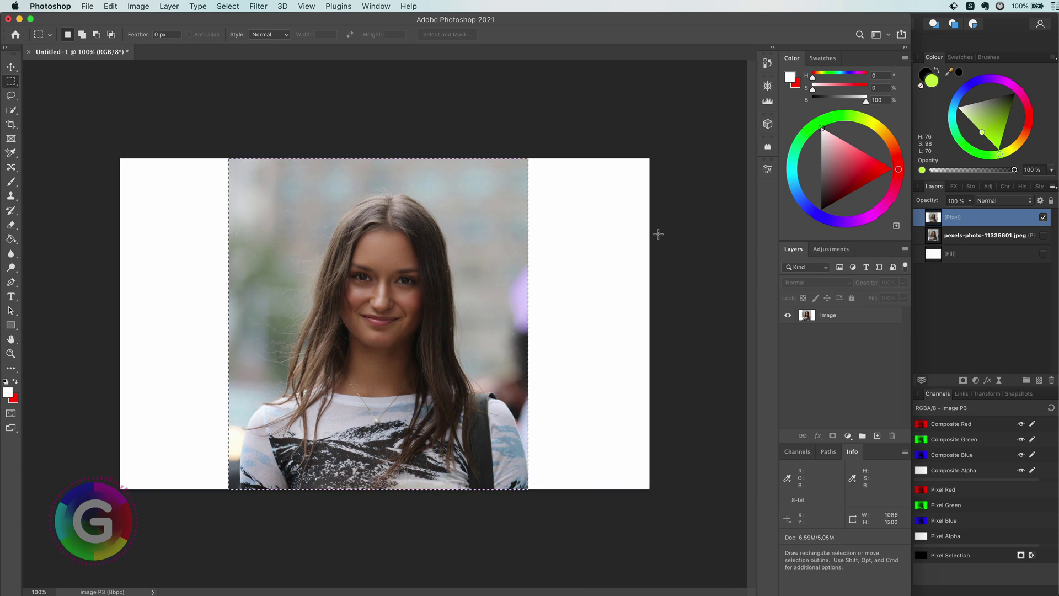
pyautogui.click(10, 124)
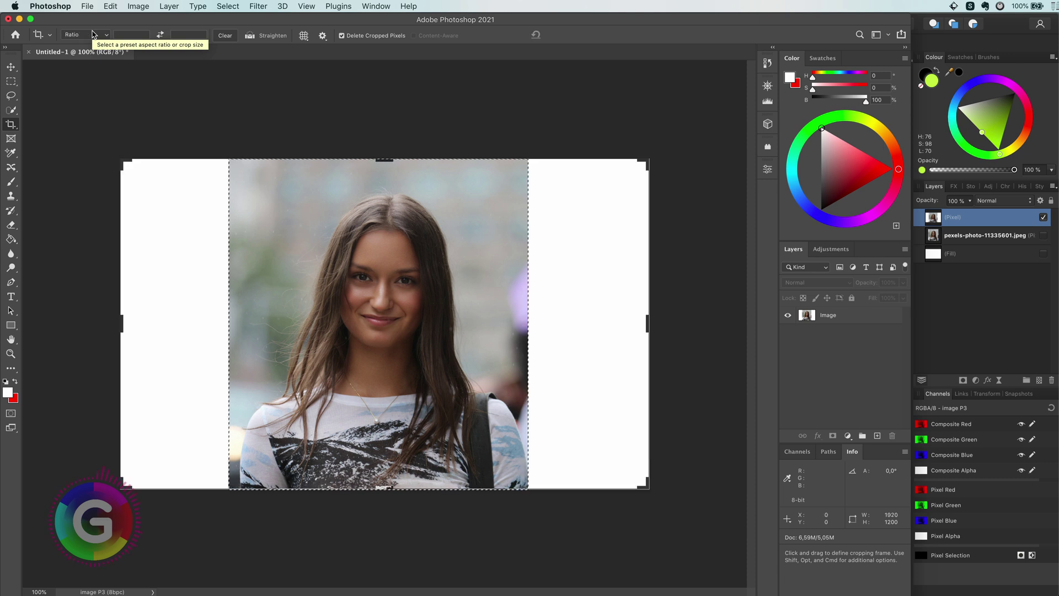
pyautogui.press('Escape')
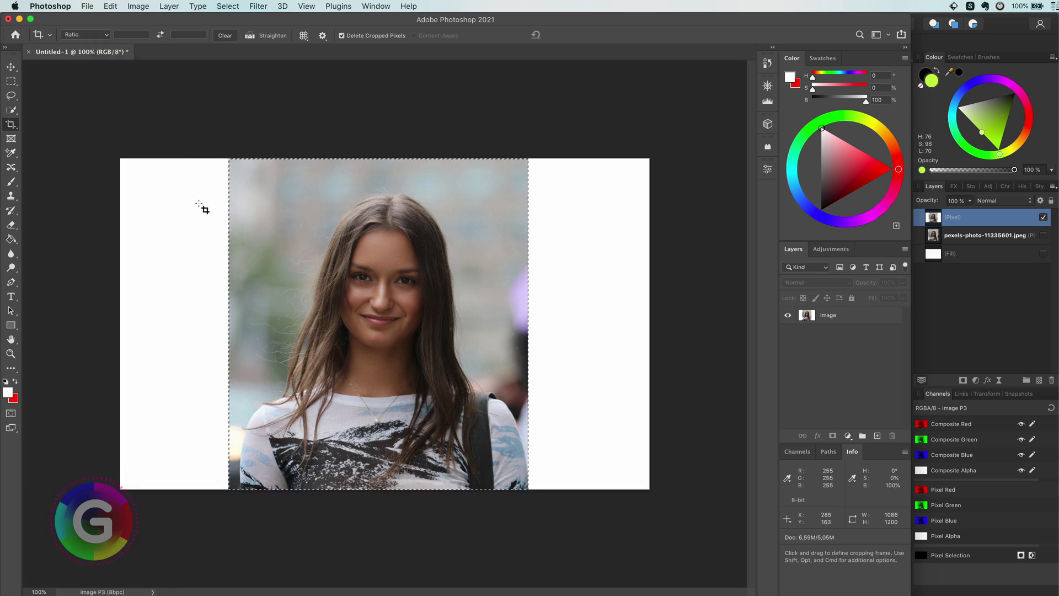
pyautogui.press('super+d')
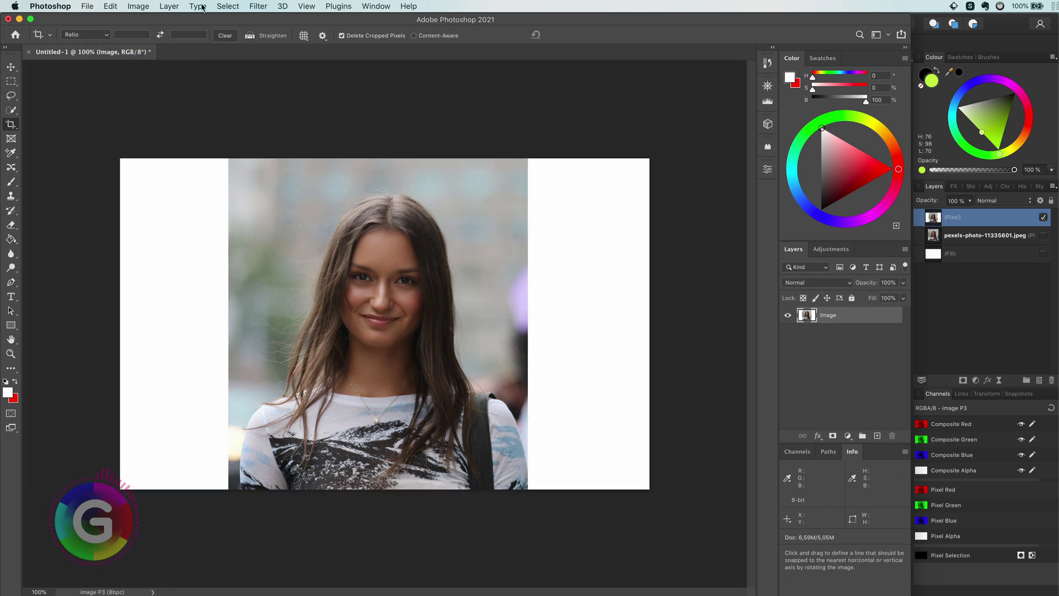
# Look at the Select > Color Range settings and dismiss them
pyautogui.click(229, 7)
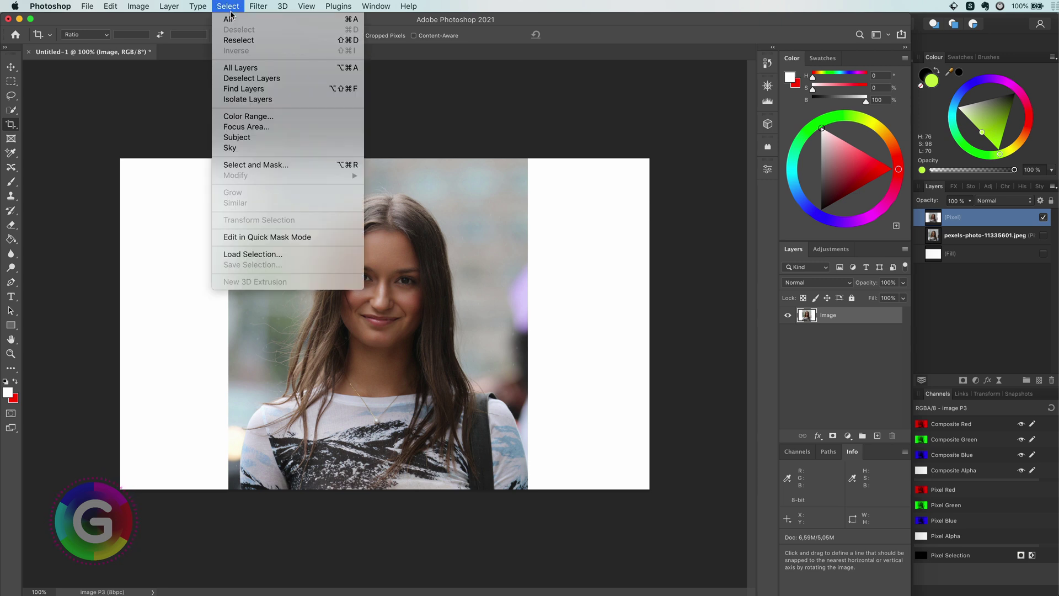
pyautogui.click(254, 117)
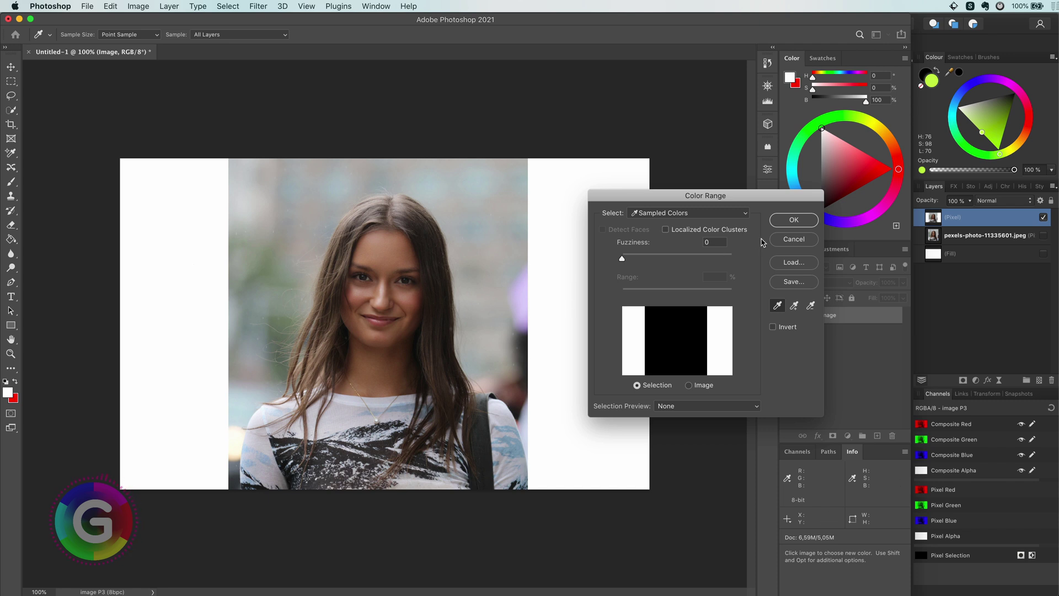
pyautogui.click(793, 220)
# Crop the canvas to the square bounds of a circular selection around the face
pyautogui.rightClick(11, 81)
pyautogui.click(67, 90)
pyautogui.moveTo(286, 185); pyautogui.dragTo(521, 387)
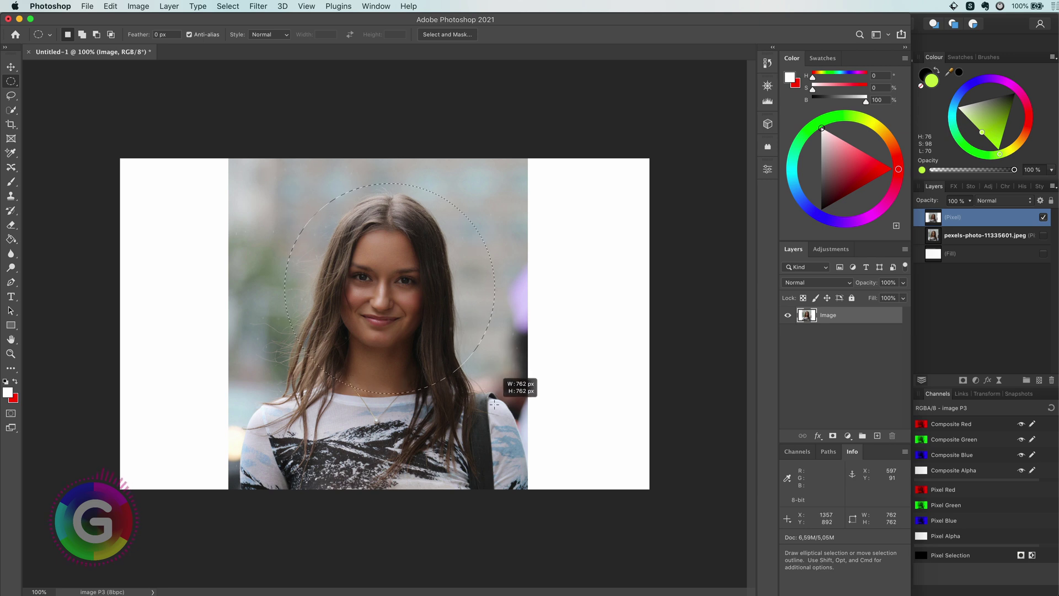
pyautogui.click(11, 124)
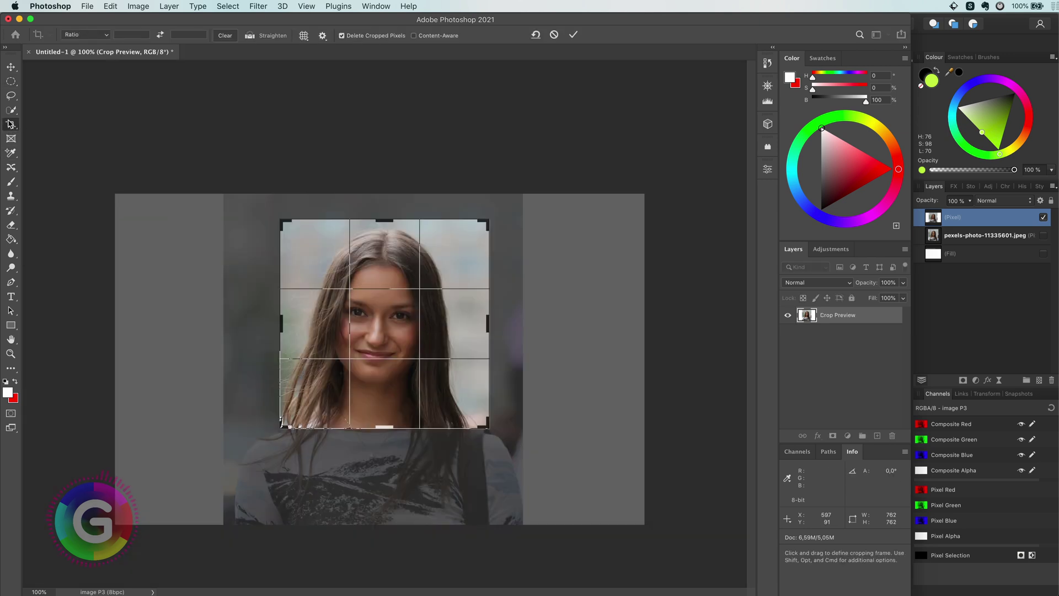
pyautogui.press('Return')
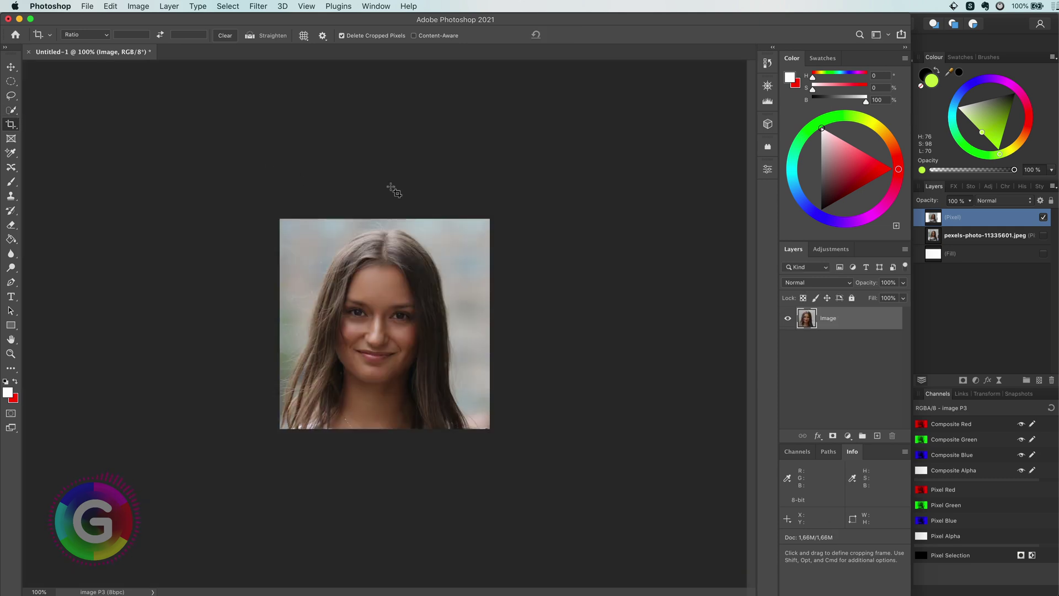
# Undo the face crop with Cmd+Z and clear the circular selection with Cmd+D
pyautogui.press('super+z')
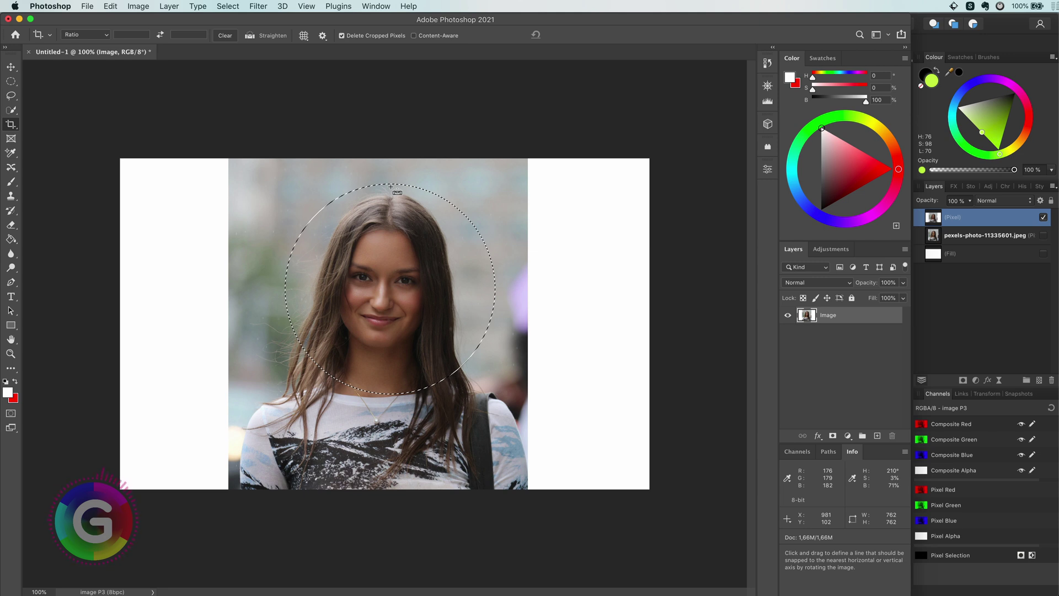
pyautogui.press('super+d')
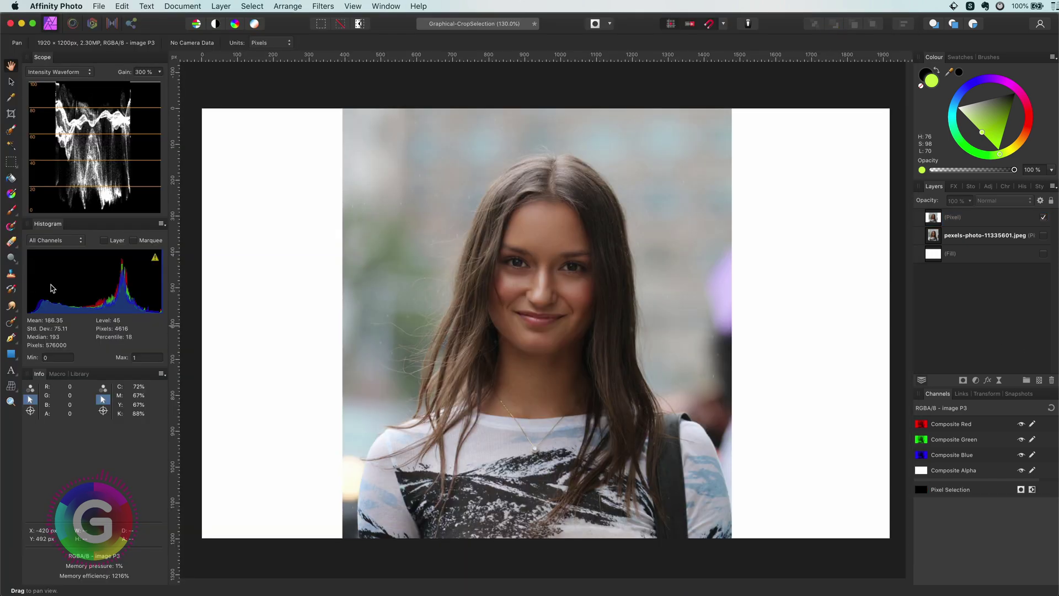
# Draw a rectangular marquee selection over the portrait photo area
pyautogui.click(11, 161)
pyautogui.click(66, 169)
pyautogui.moveTo(342, 108); pyautogui.dragTo(731, 539)
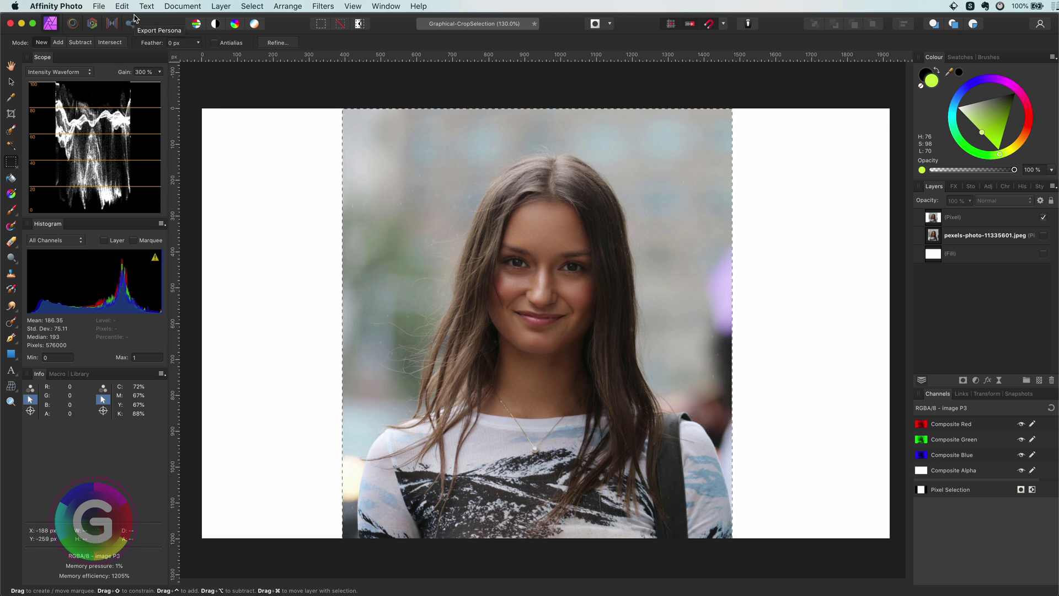
# Set the crop box's left and right edges to the photo edges, giving 1088 x 1200 px
pyautogui.click(12, 116)
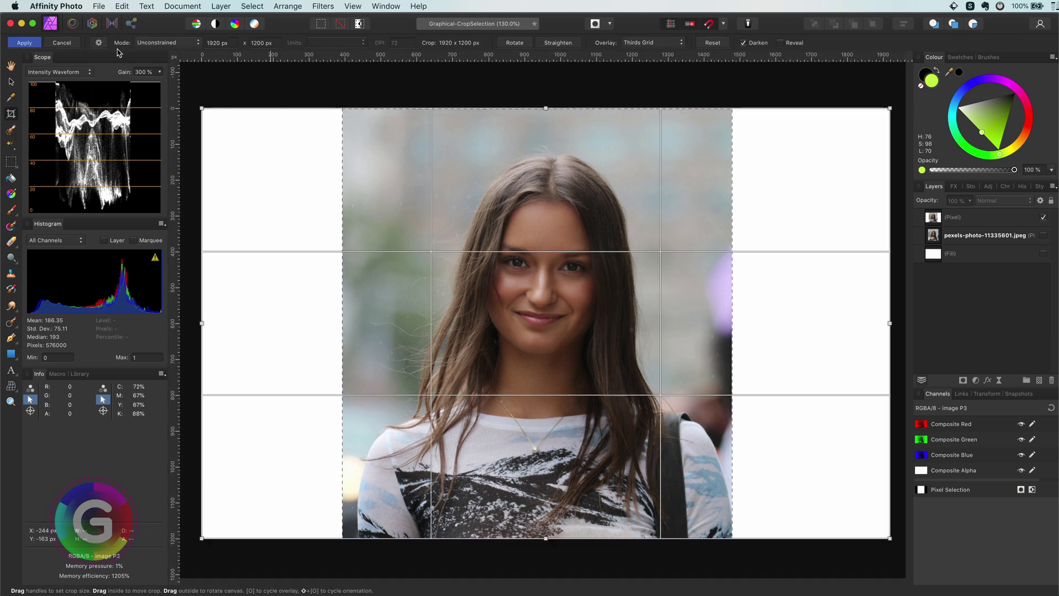
pyautogui.click(165, 43)
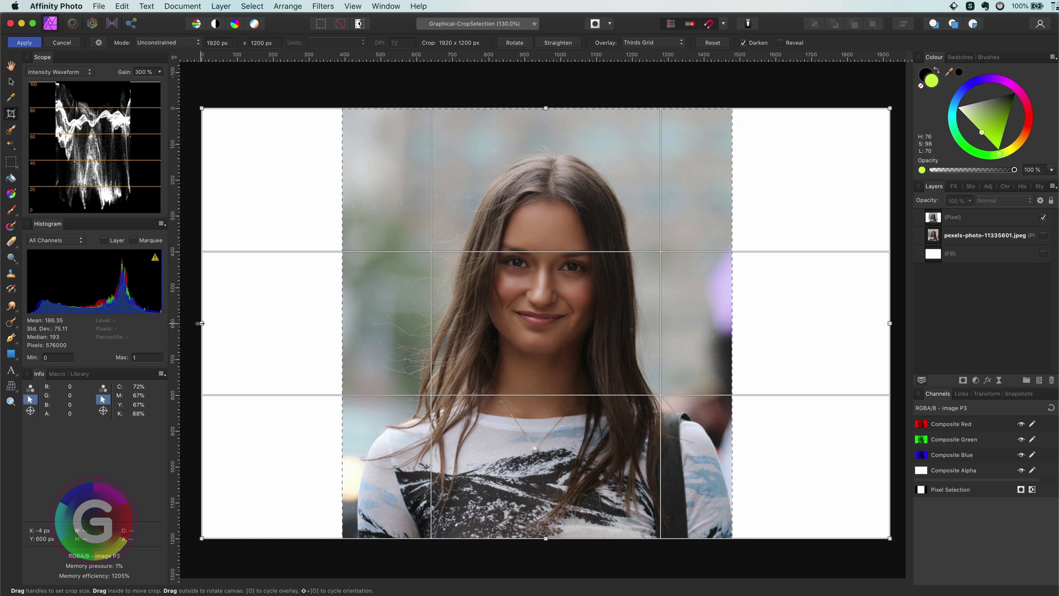
pyautogui.moveTo(201, 324); pyautogui.dragTo(341, 323)
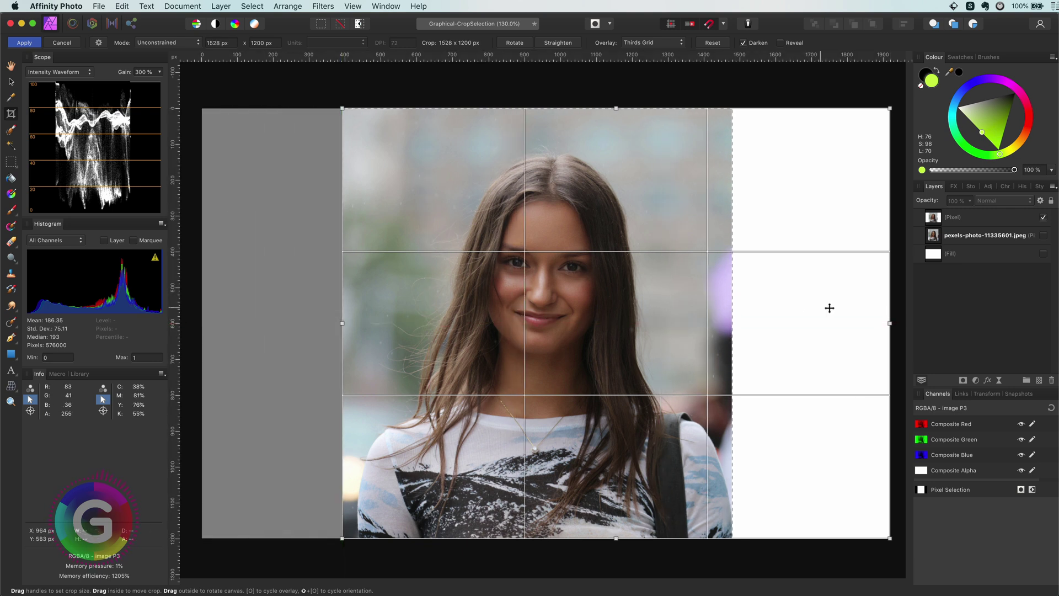
pyautogui.moveTo(893, 323); pyautogui.dragTo(736, 324)
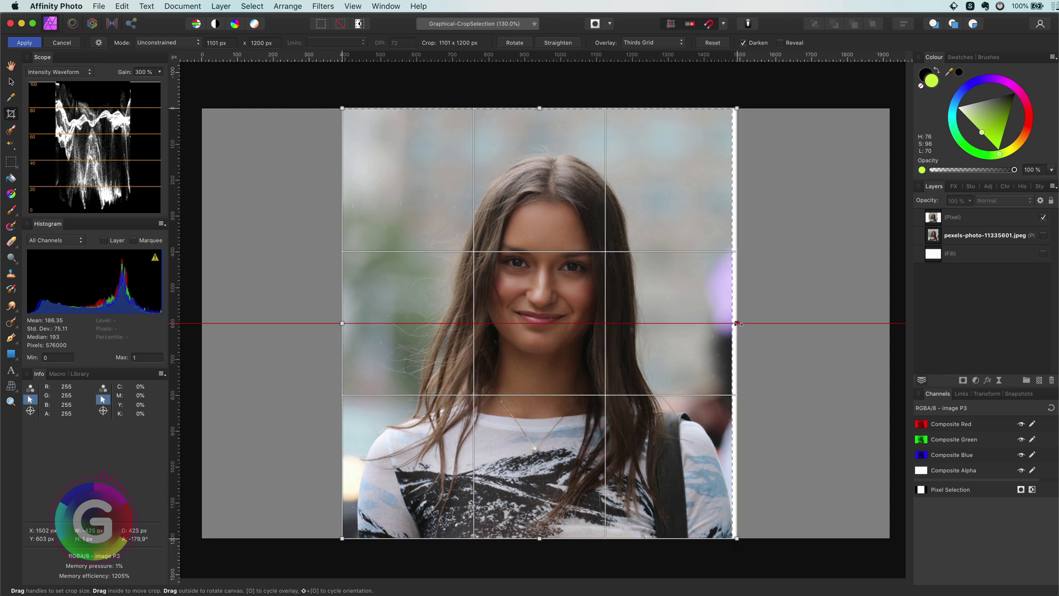
pyautogui.moveTo(739, 323); pyautogui.dragTo(733, 323)
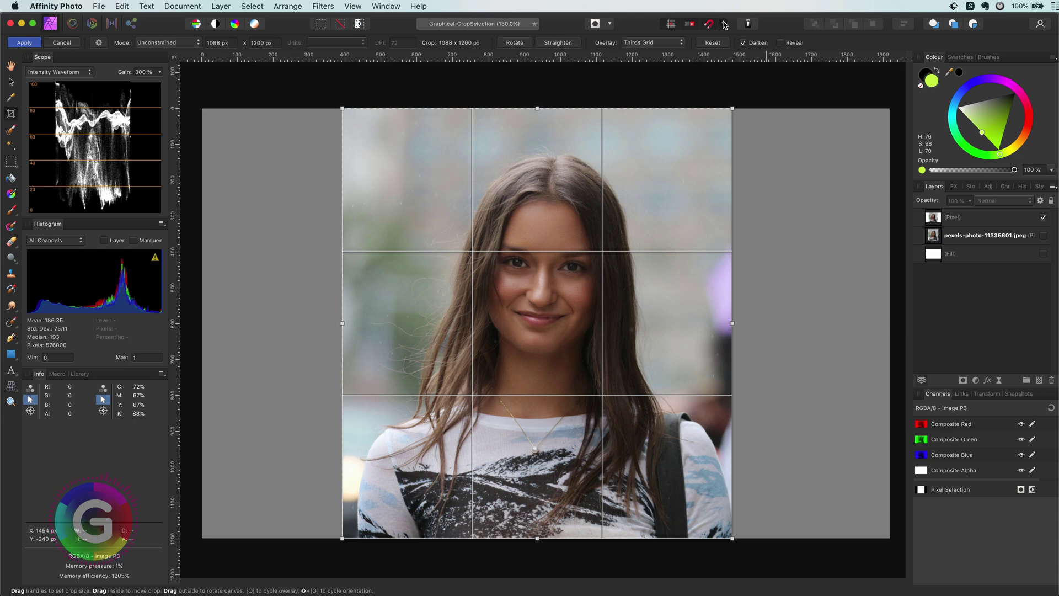
# Check the snapping options and draw a circular selection around the face
pyautogui.click(725, 25)
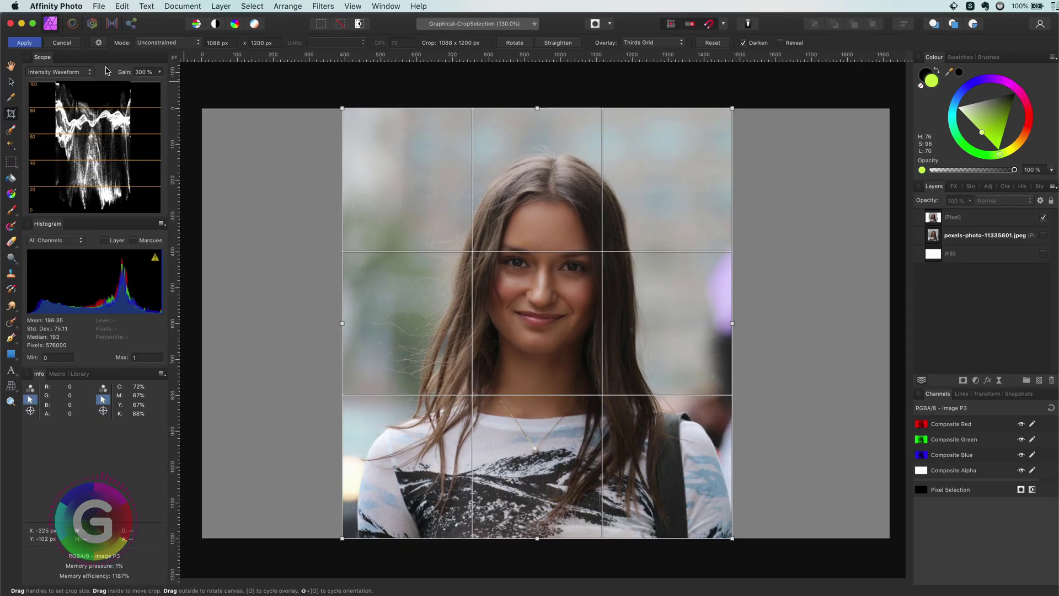
pyautogui.click(11, 161)
pyautogui.click(50, 181)
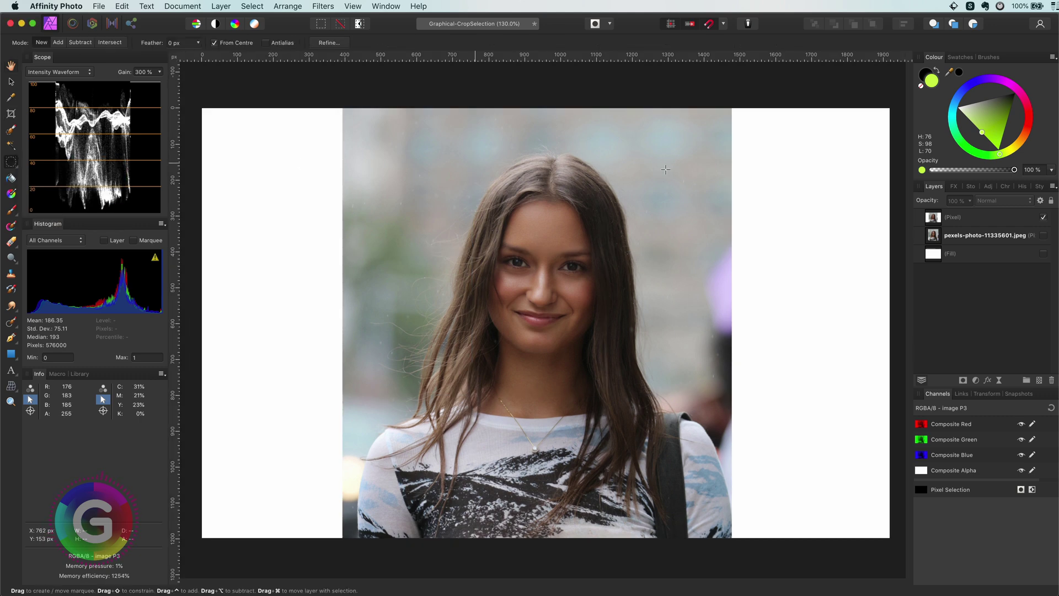
pyautogui.moveTo(542, 300); pyautogui.dragTo(671, 428)
# Crop the canvas to a square around the face's circular selection
pyautogui.press('c')
pyautogui.moveTo(202, 539); pyautogui.dragTo(412, 397)
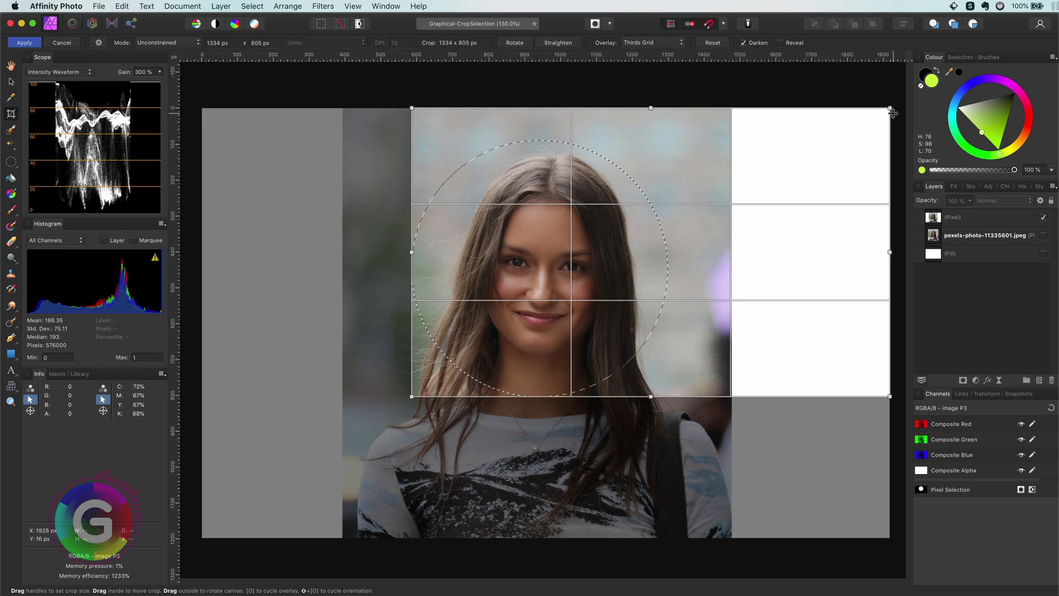
pyautogui.moveTo(889, 108); pyautogui.dragTo(667, 137)
pyautogui.press('Return')
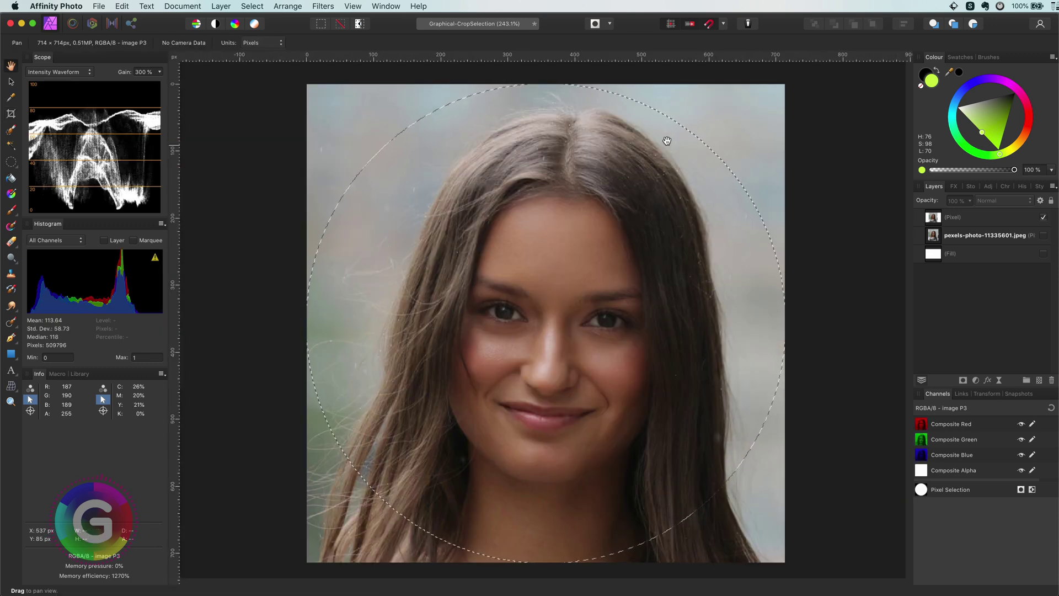
# Deselect, undo the square crop, and switch to the Move Tool
pyautogui.press('super+d')
pyautogui.press('super+z')
pyautogui.press('super+z')
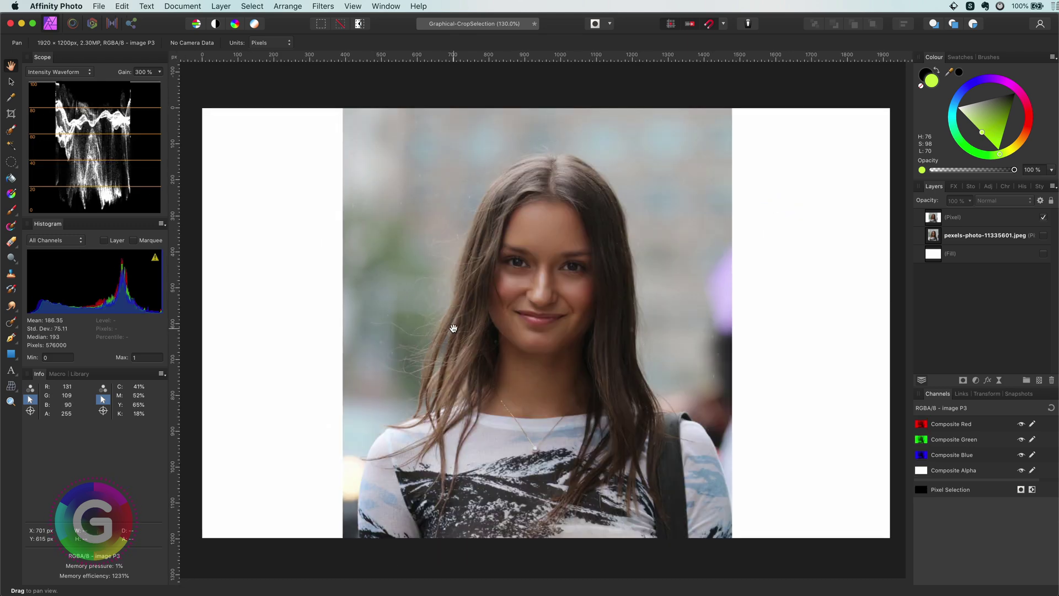
pyautogui.click(10, 82)
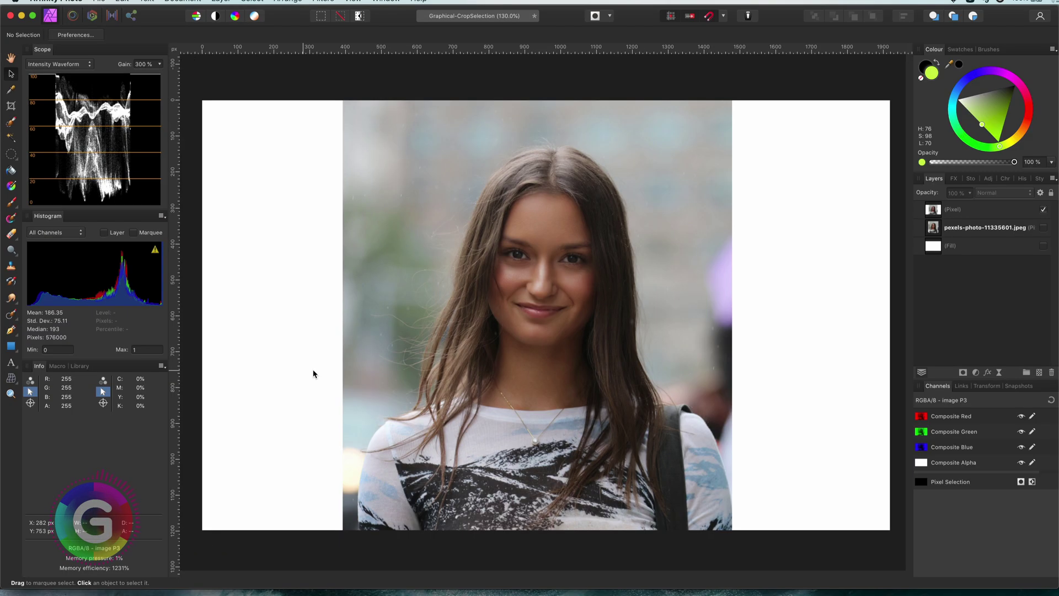
# Flood-select the white side area and invert the selection to the photo
pyautogui.press('w')
pyautogui.moveTo(241, 313)
pyautogui.mouseDown()
pyautogui.moveTo(260, 358)
pyautogui.moveTo(270, 309)
pyautogui.mouseUp()
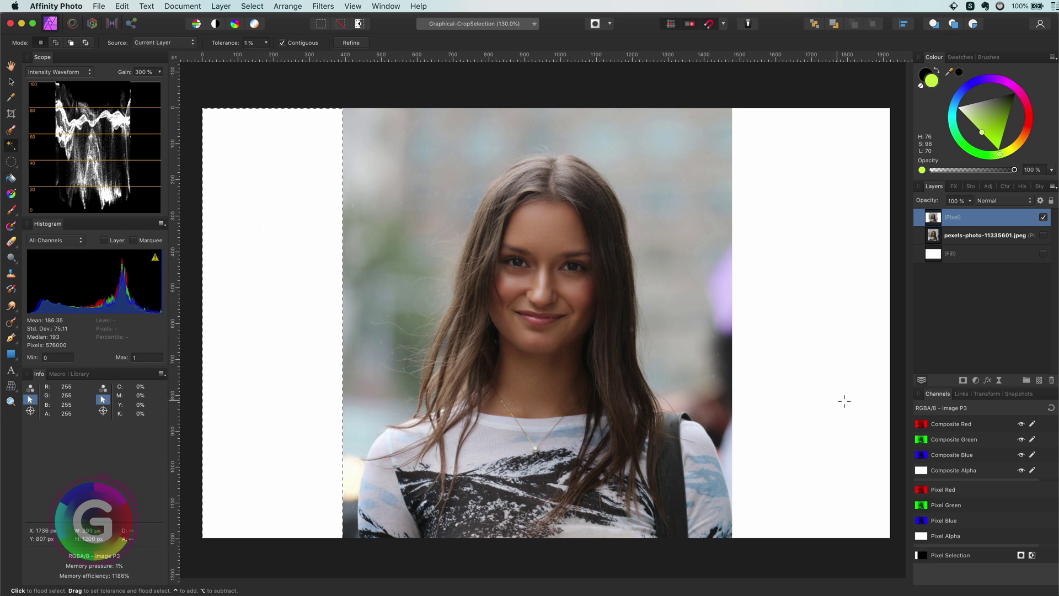
pyautogui.press('q')
pyautogui.press('q')
pyautogui.click(253, 7)
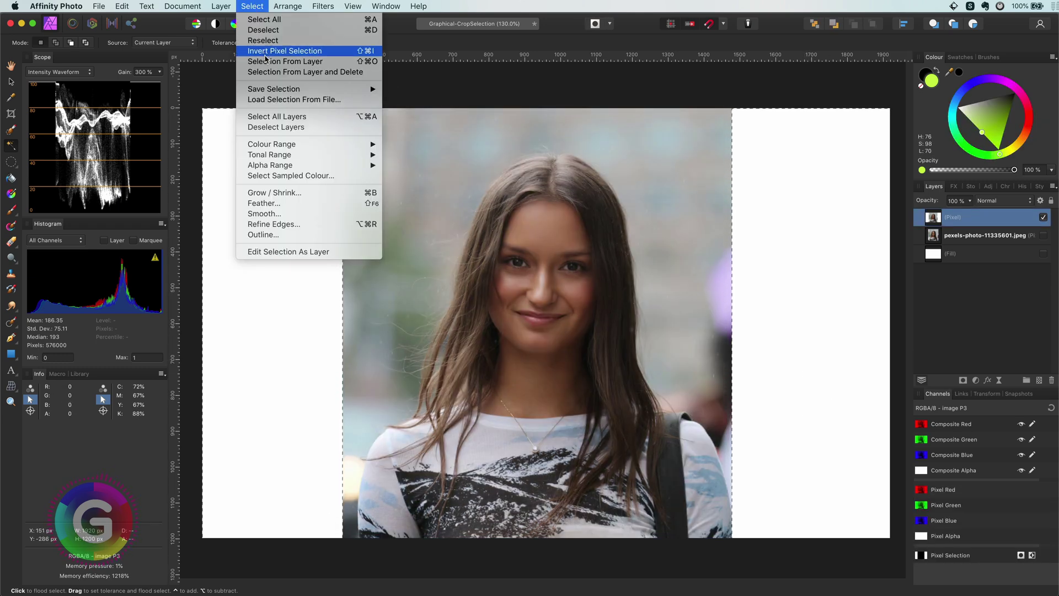
pyautogui.click(285, 50)
pyautogui.press('q')
pyautogui.press('q')
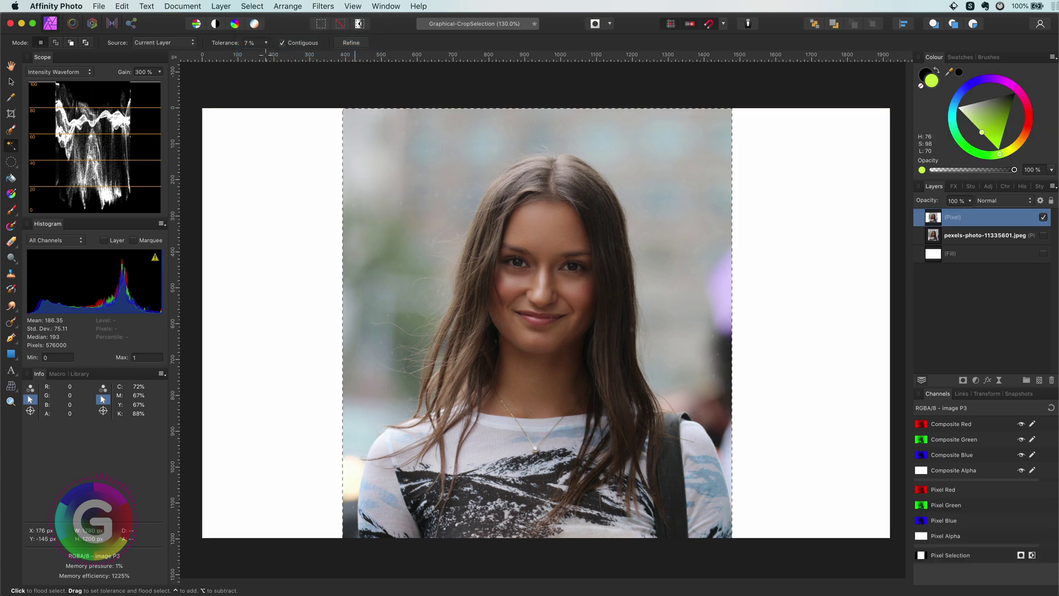
# Try pulling the crop's left edge toward the photo, then cancel the crop
pyautogui.click(11, 114)
pyautogui.moveTo(204, 323)
pyautogui.mouseDown()
pyautogui.moveTo(344, 323)
pyautogui.moveTo(312, 323)
pyautogui.mouseUp()
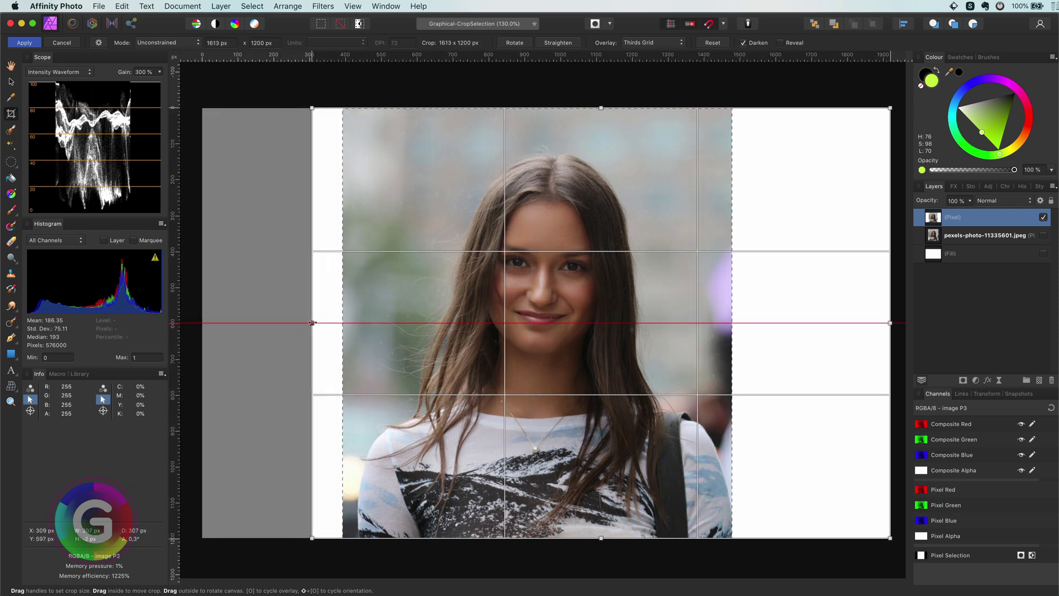
pyautogui.press('Escape')
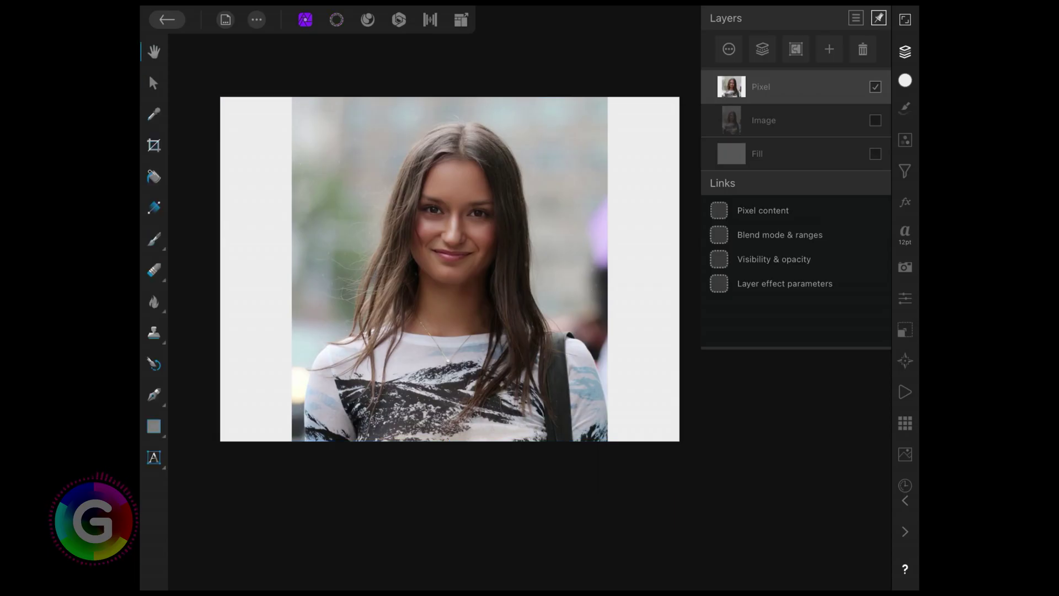
# In Selection Persona, flood-select both white sides and invert to the central photo
pyautogui.click(336, 19)
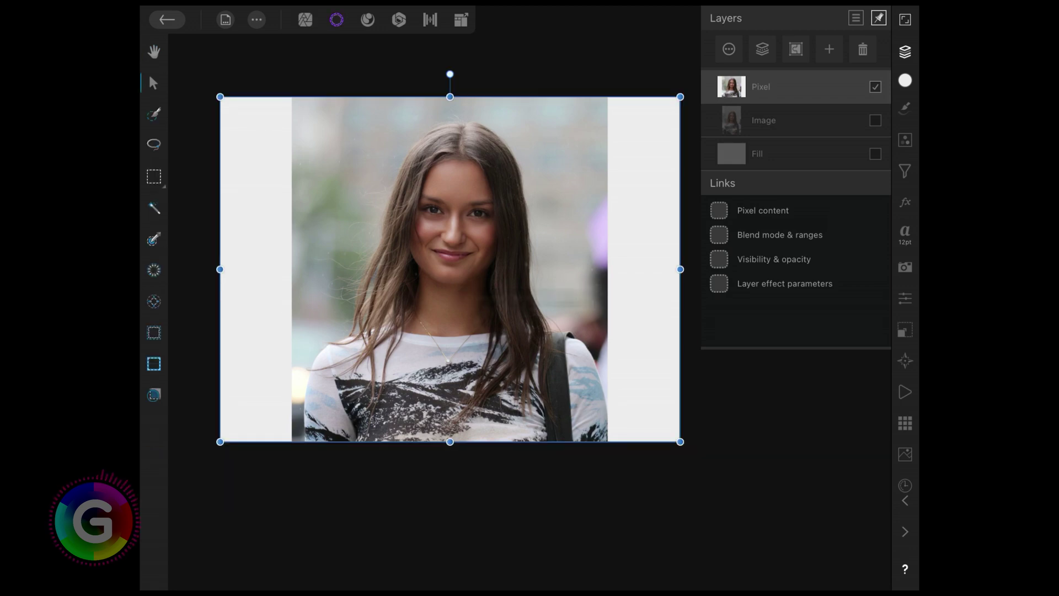
pyautogui.click(154, 208)
pyautogui.click(256, 270)
pyautogui.click(644, 270)
pyautogui.click(256, 19)
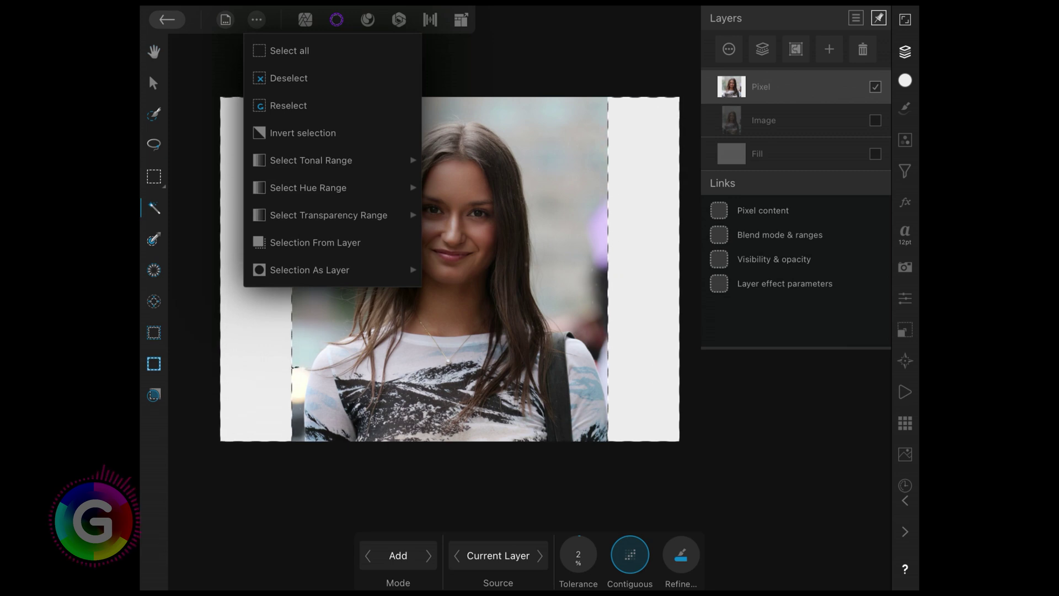
pyautogui.click(303, 133)
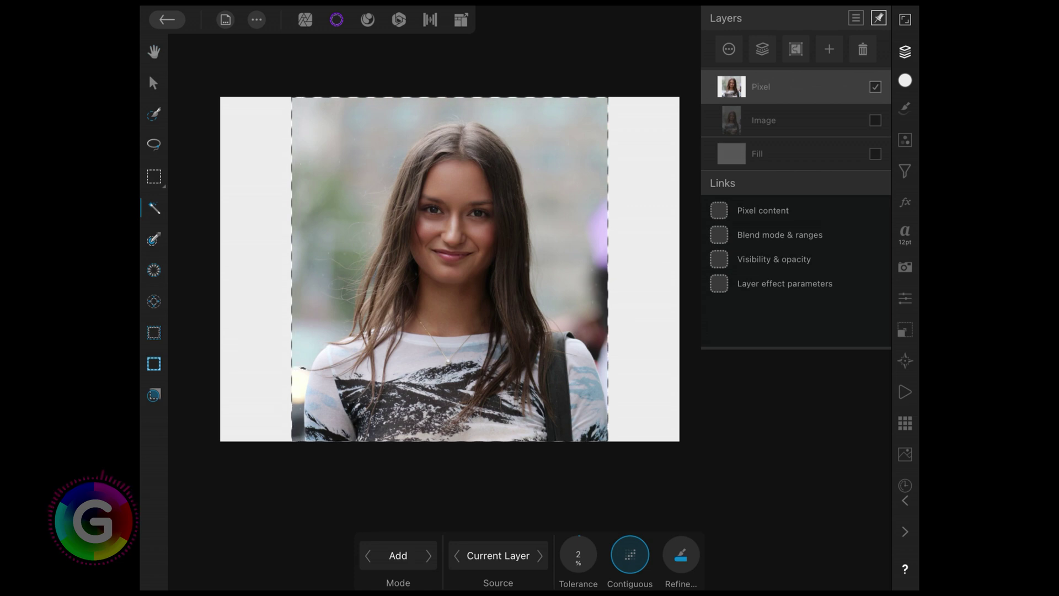
# Return to Photo Persona and open the Document > Snapping settings
pyautogui.click(305, 19)
pyautogui.click(224, 19)
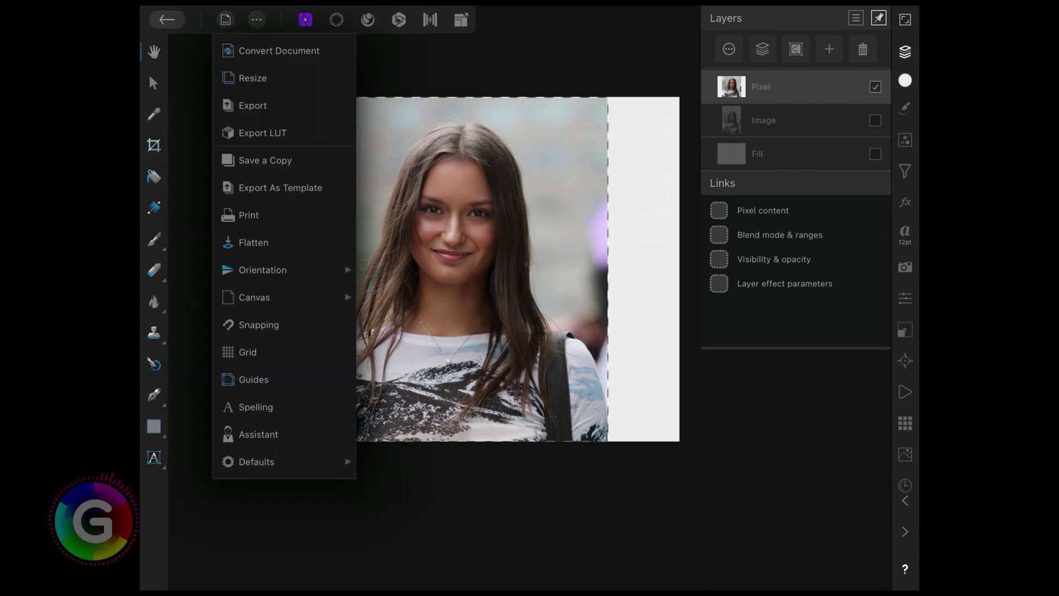
pyautogui.click(259, 325)
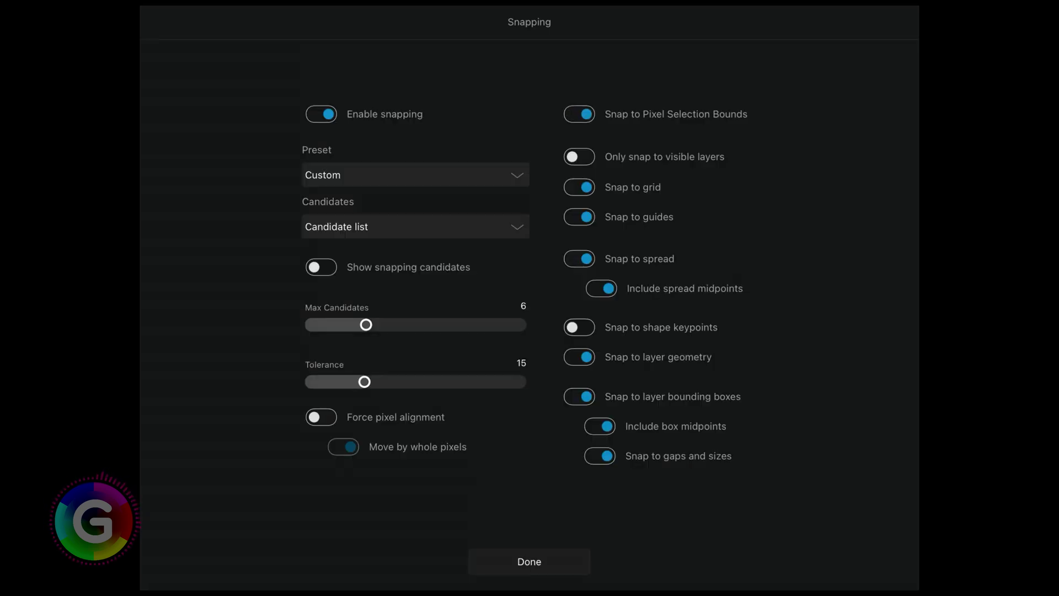
# Crop the canvas by snapping its left and right edges to the photo's edges
pyautogui.click(530, 561)
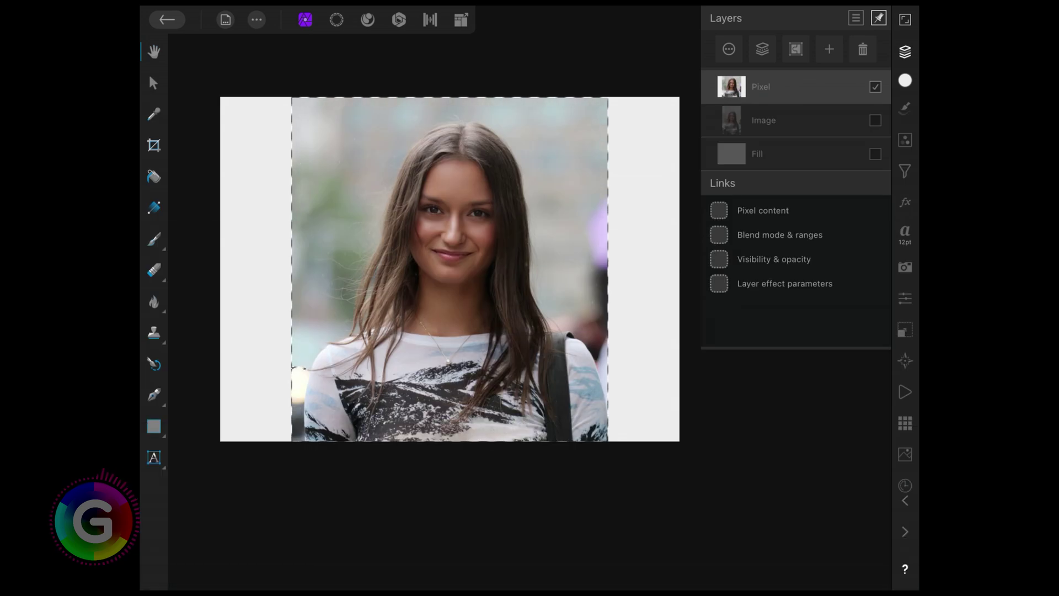
pyautogui.click(153, 145)
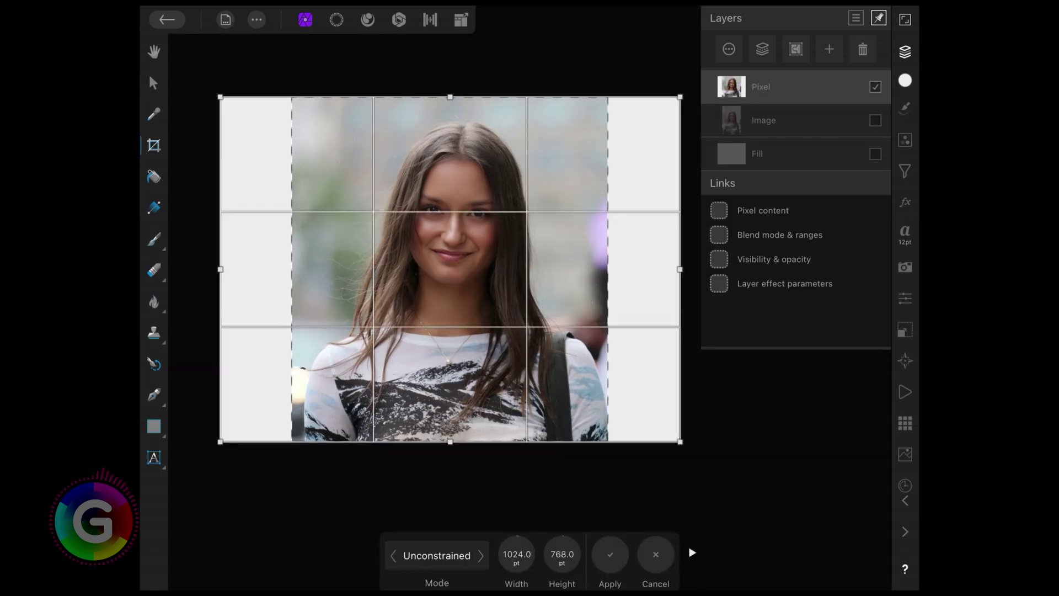
pyautogui.moveTo(221, 268); pyautogui.dragTo(292, 269)
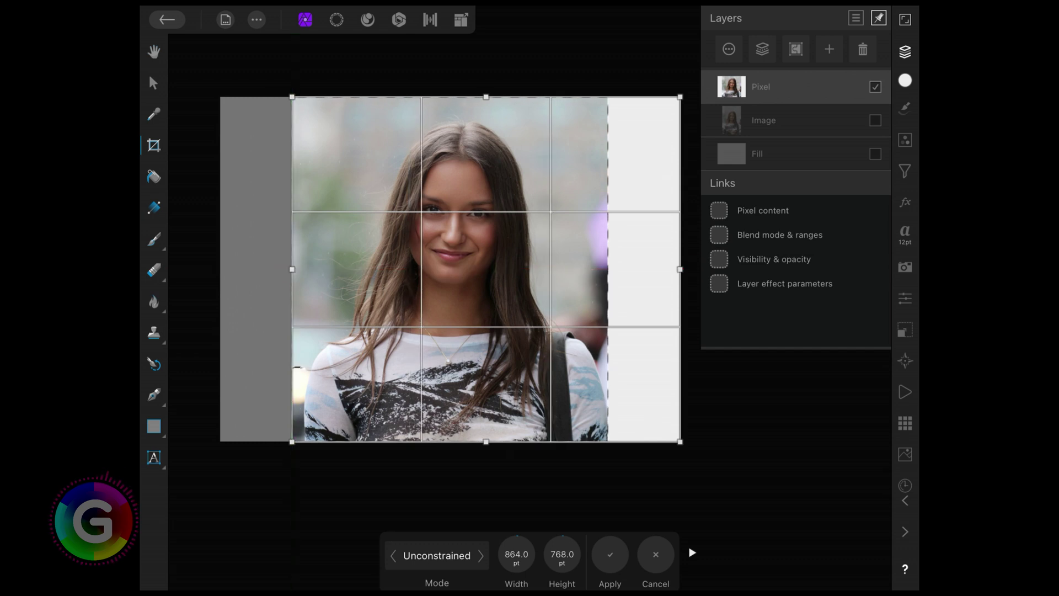
pyautogui.moveTo(680, 269); pyautogui.dragTo(608, 269)
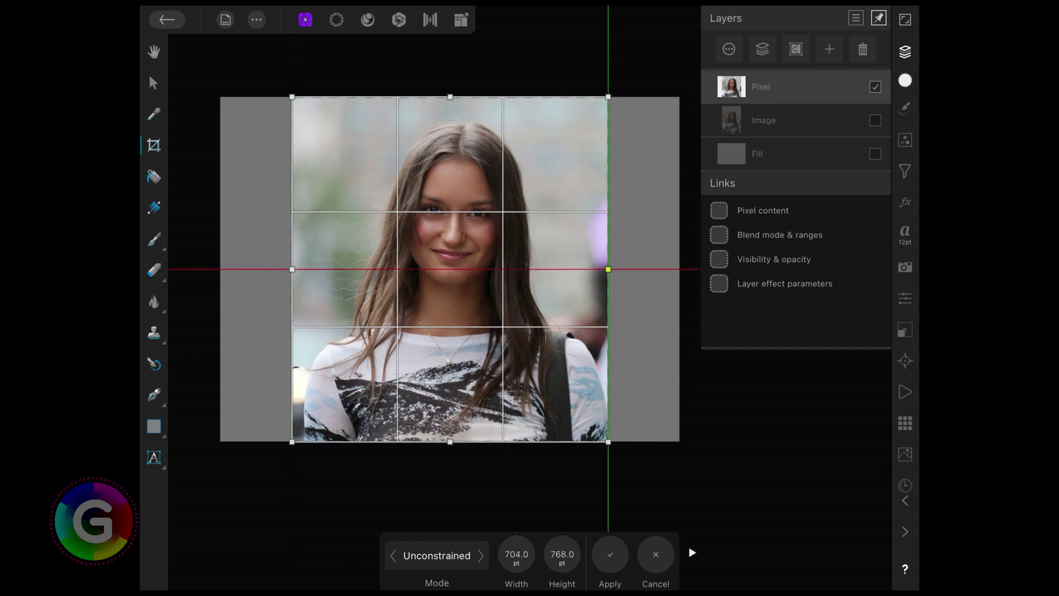
pyautogui.click(610, 555)
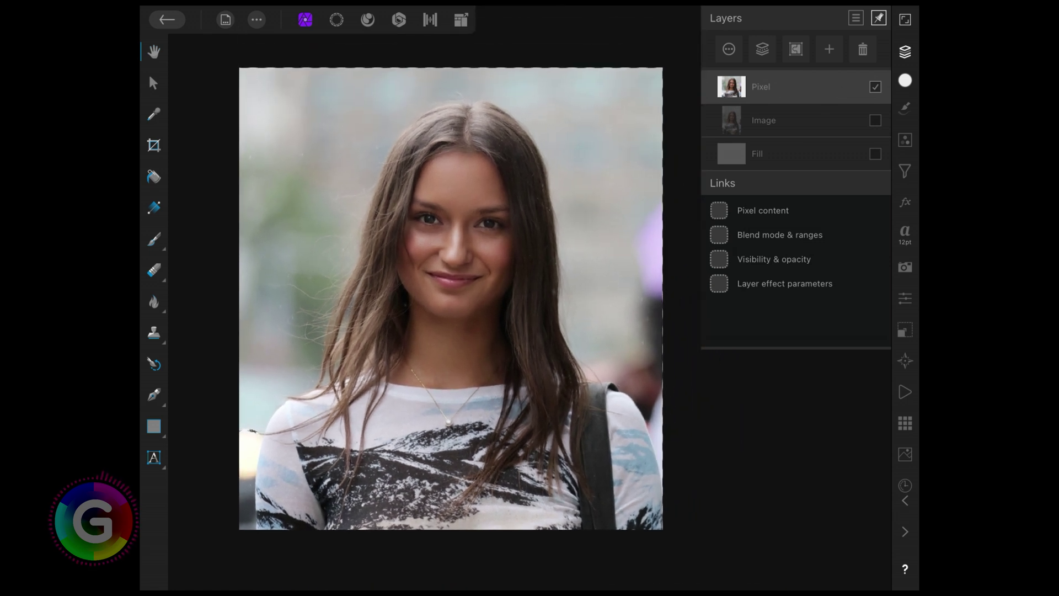
# Deselect everything and switch to the Move Tool
pyautogui.click(257, 19)
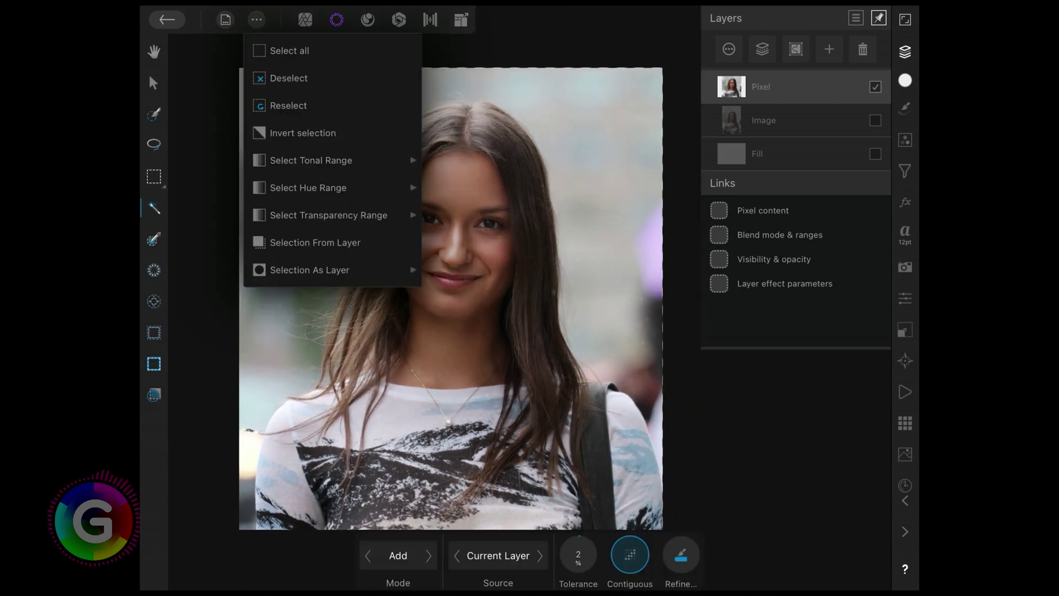
pyautogui.click(289, 77)
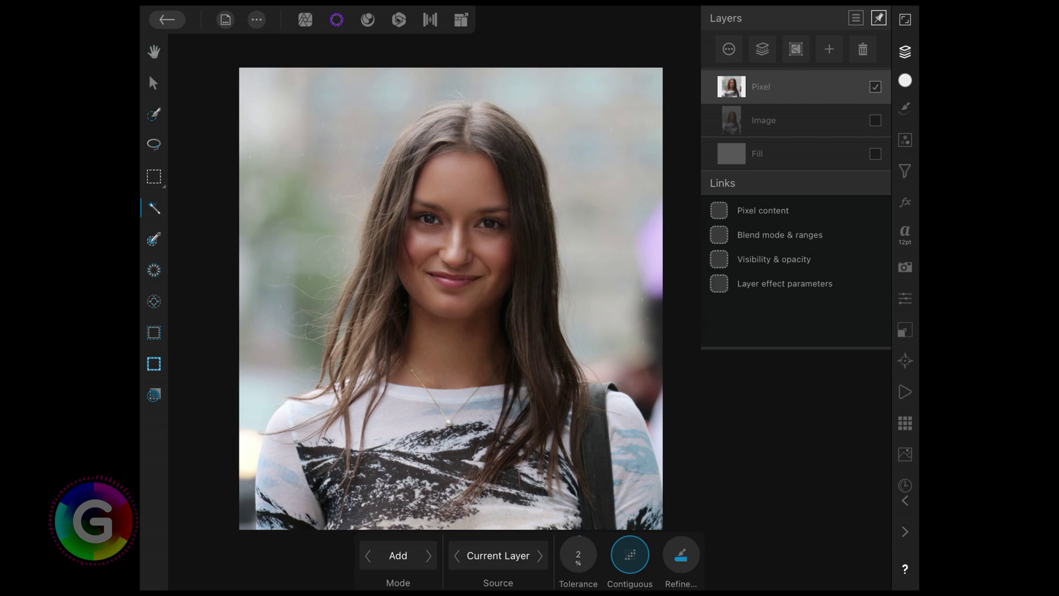
pyautogui.click(153, 83)
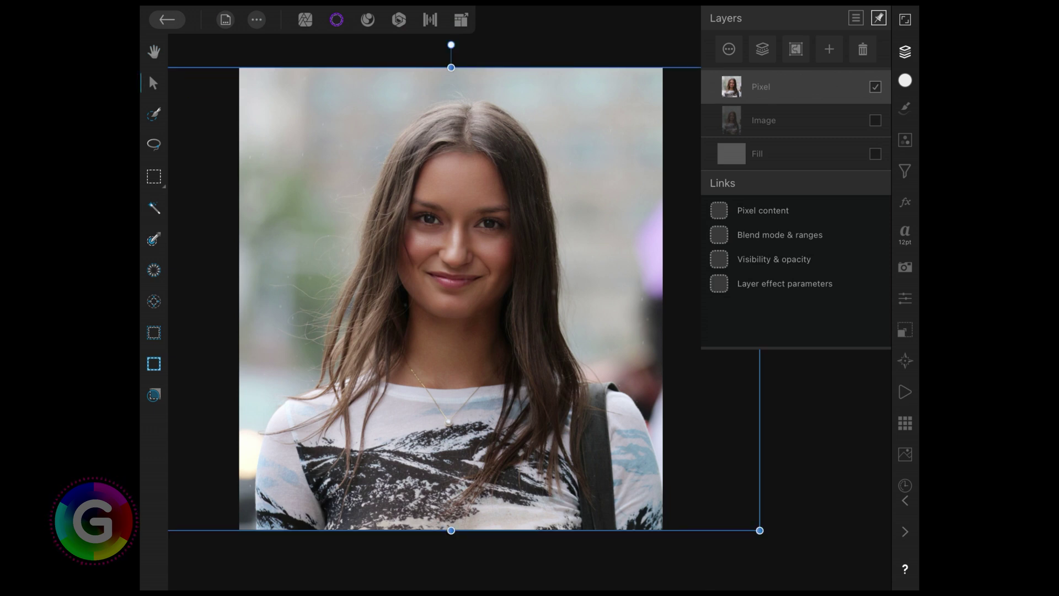